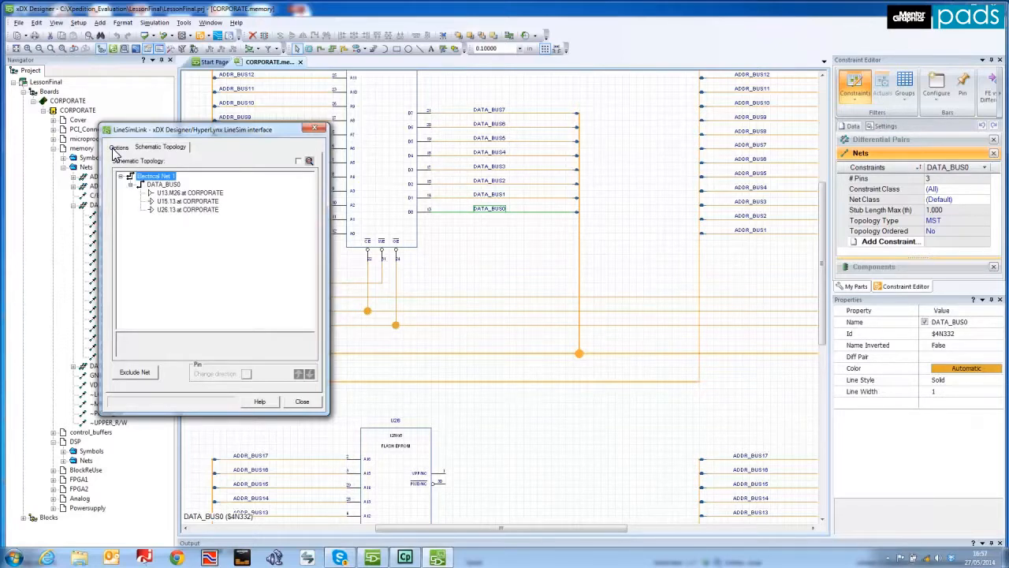
# - Export the complete DATA_BUS0 schematic topology from the LineSimLink interface to HyperLynx
pyautogui.click(118, 148)
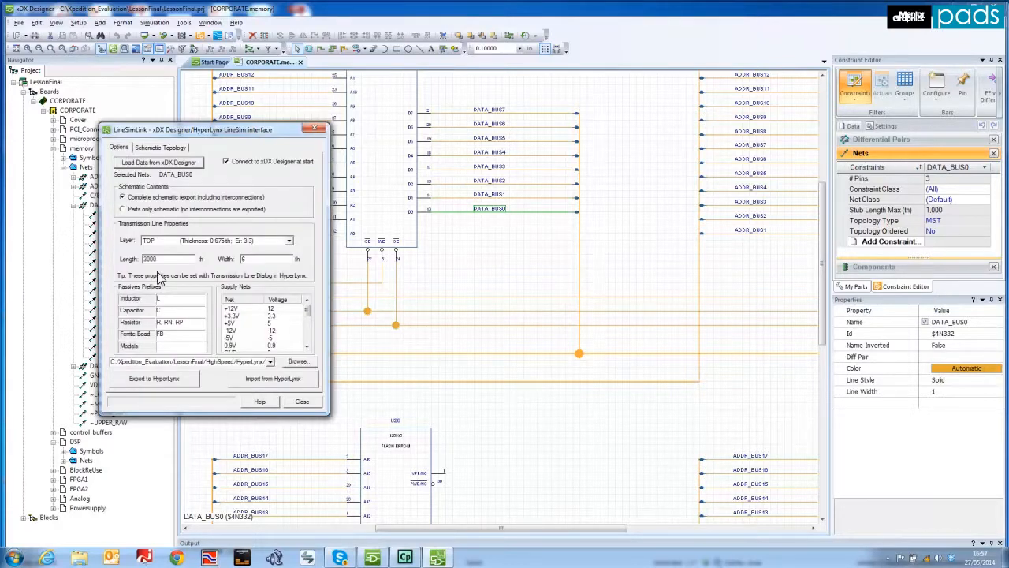
pyautogui.click(162, 380)
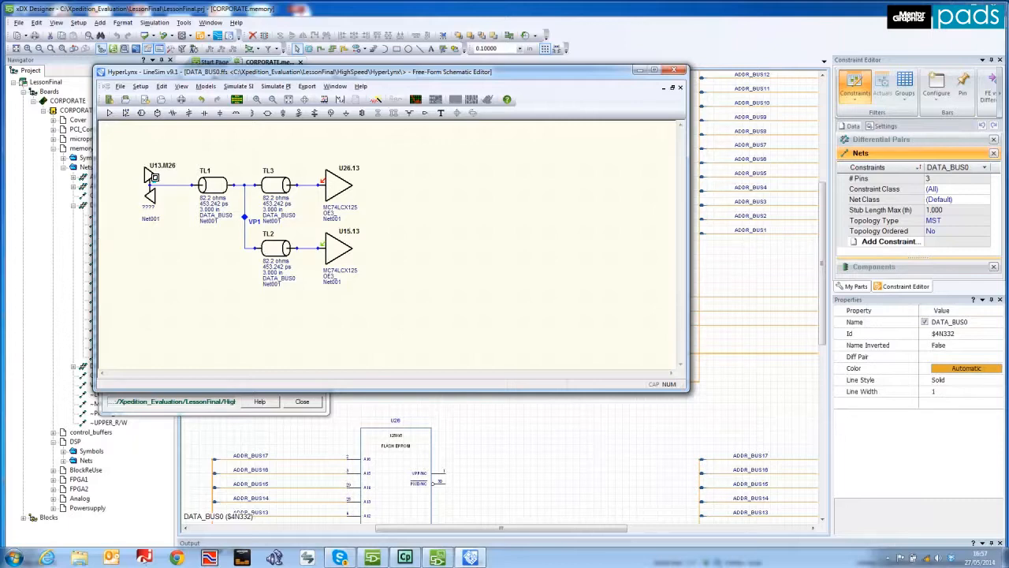
# - Assign the MC68904_BGA352[SLW=0;VIO=0] device model from mc68904.ibs to pin U13.M26 and set its buffer to Output
pyautogui.click(154, 177)
pyautogui.rightClick(155, 177)
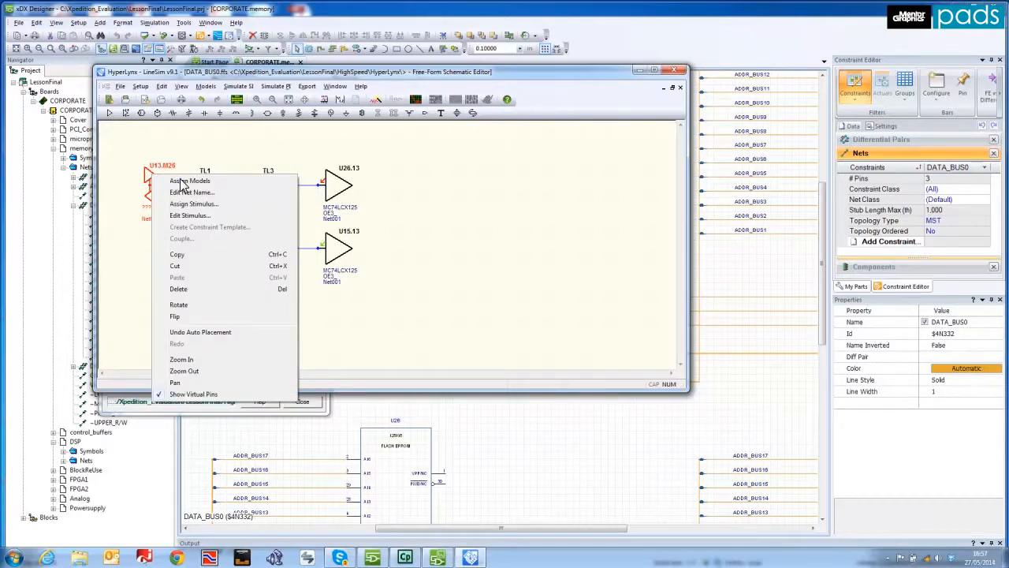
pyautogui.click(183, 181)
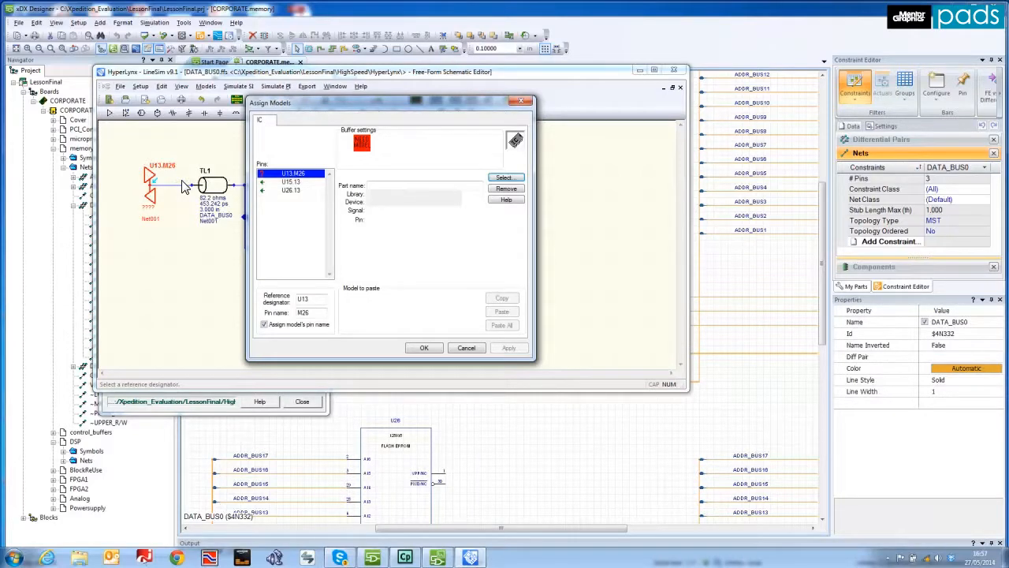
pyautogui.click(503, 179)
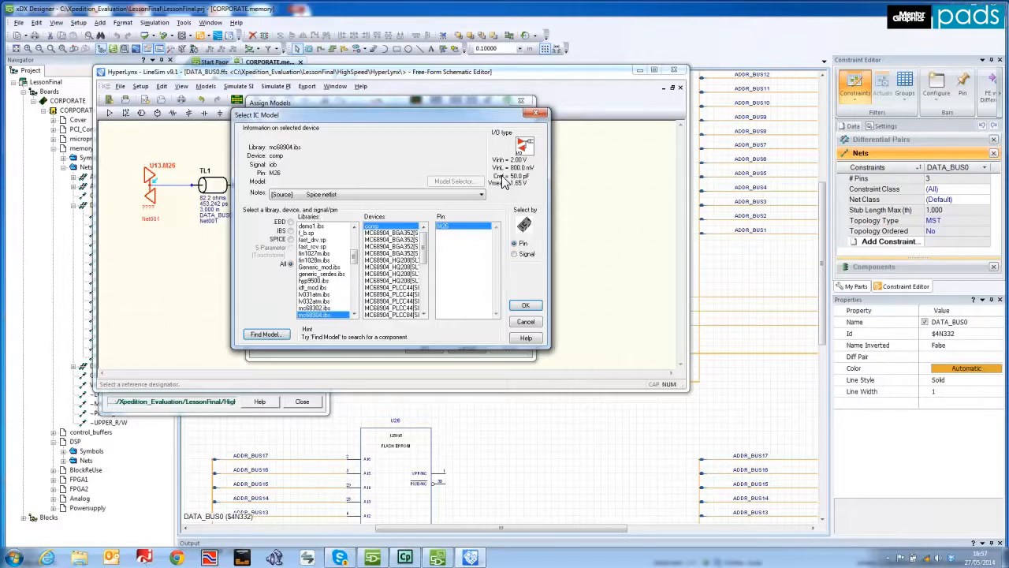
pyautogui.click(396, 233)
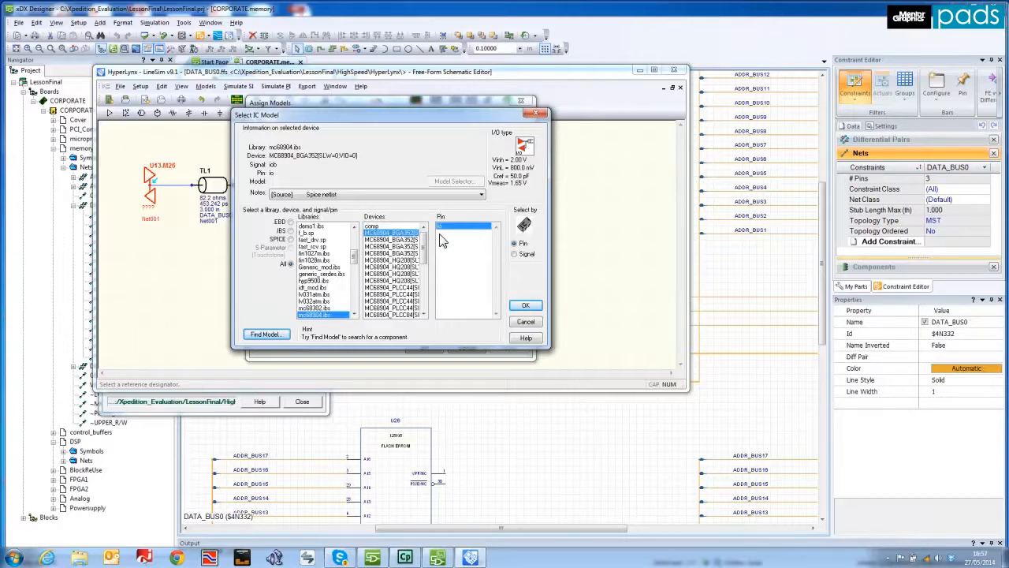
pyautogui.click(525, 306)
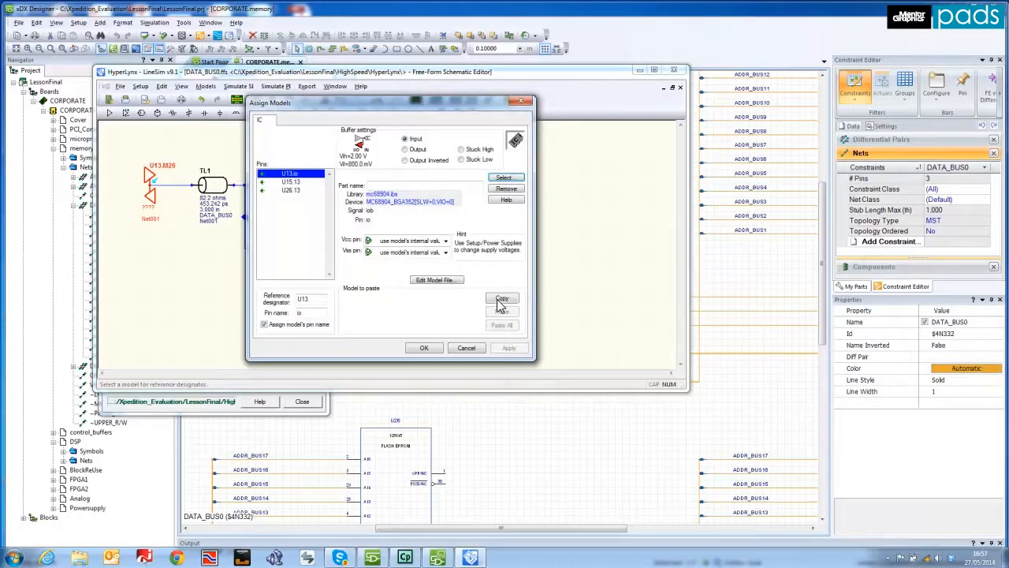
pyautogui.click(409, 152)
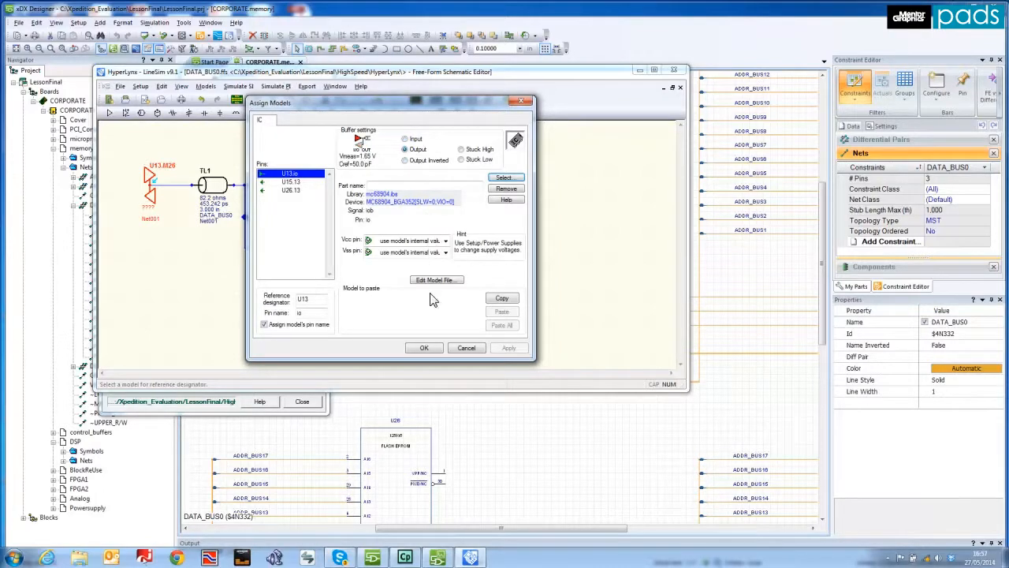
pyautogui.click(426, 348)
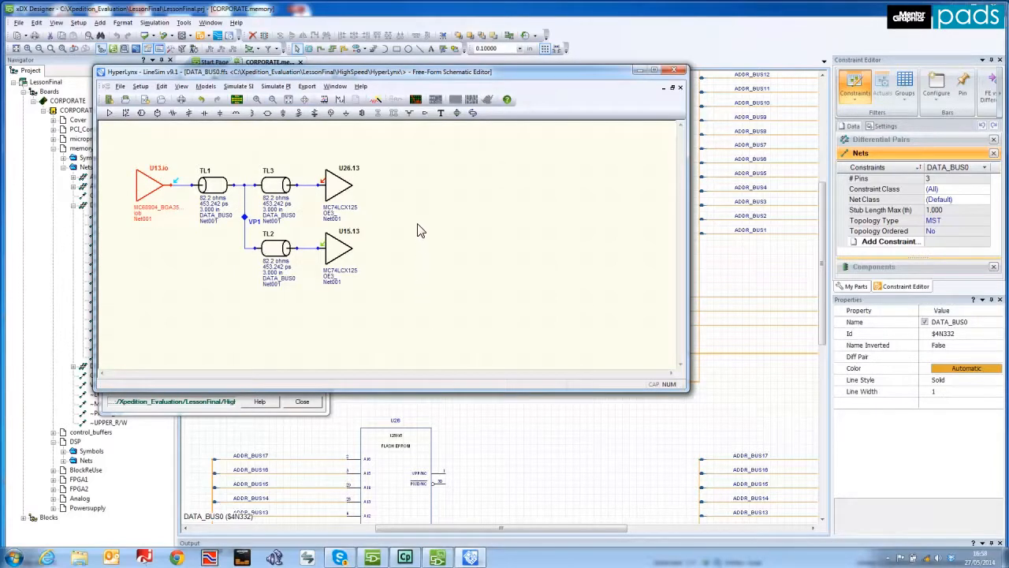
# - Run a standard oscilloscope simulation of the net with a rising-edge stimulus
pyautogui.click(416, 100)
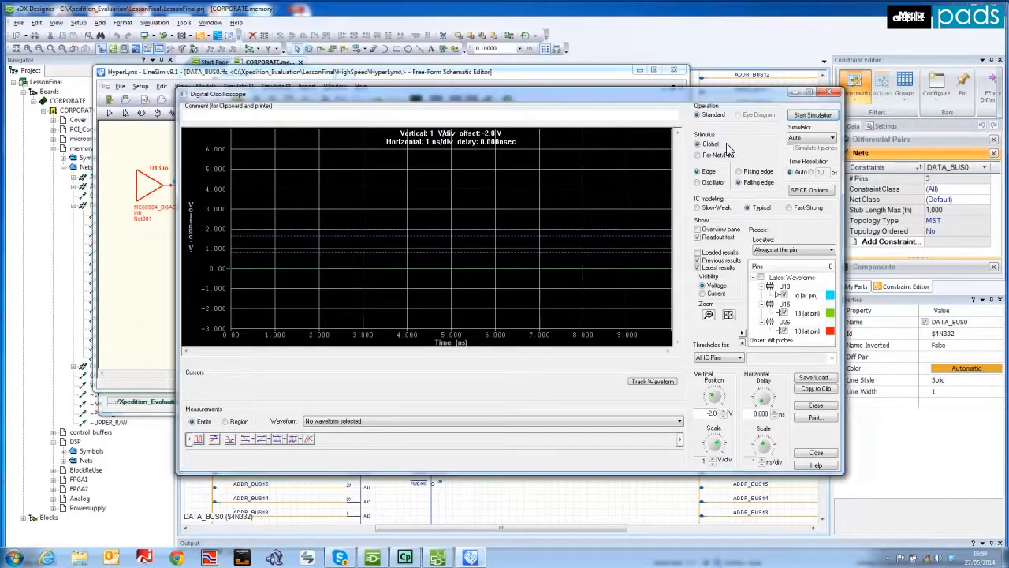
pyautogui.click(741, 171)
pyautogui.click(813, 115)
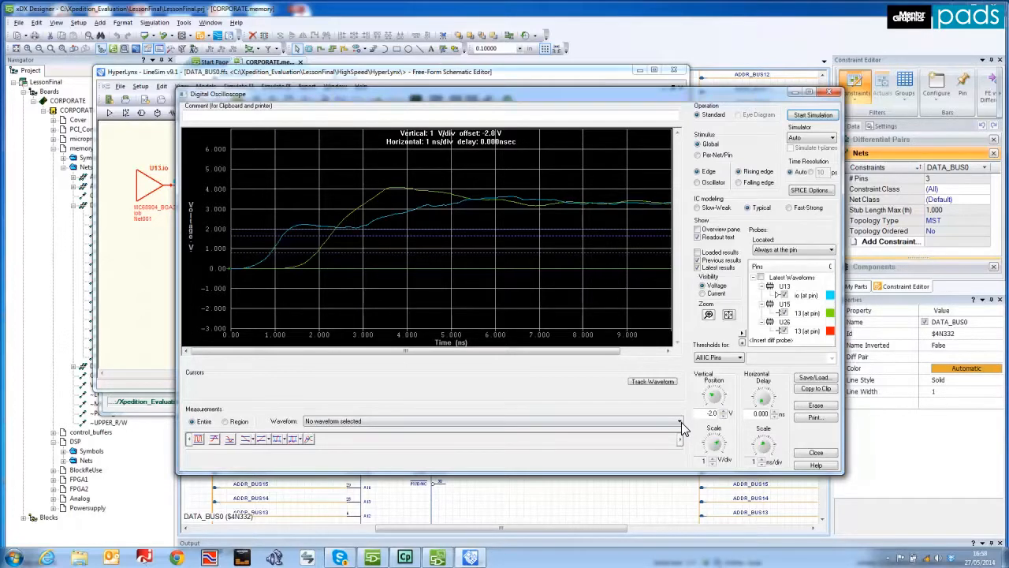
# - Measure the positive overshoot of the latest waveform at pin U15.13 and minimize the oscilloscope
pyautogui.click(680, 421)
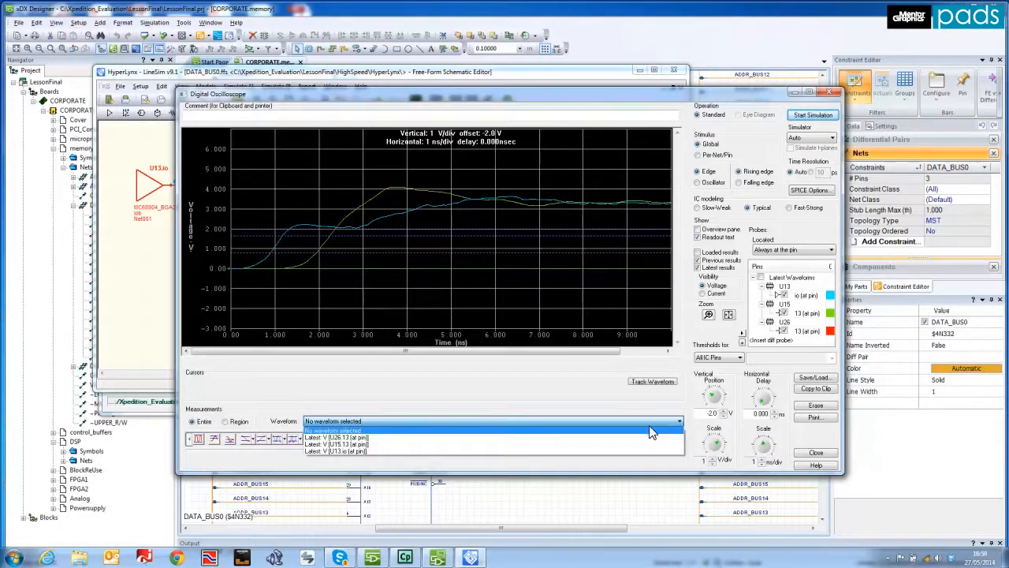
pyautogui.click(637, 444)
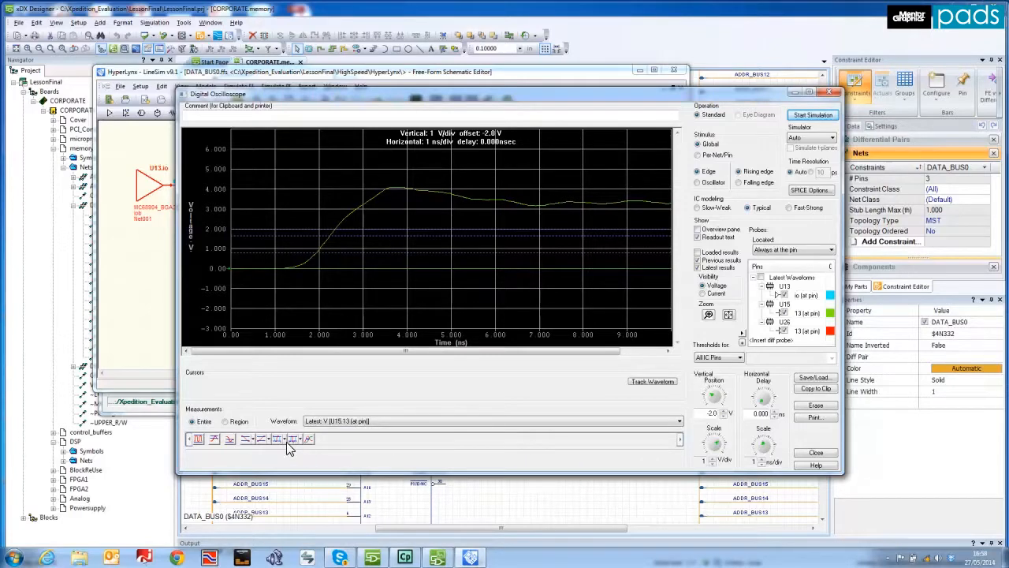
pyautogui.click(214, 440)
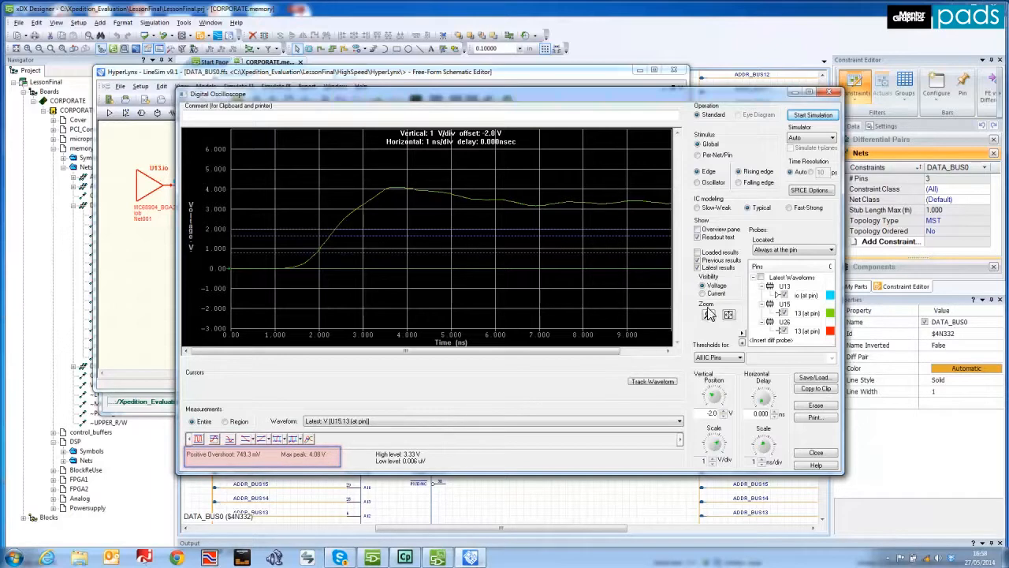
pyautogui.click(795, 92)
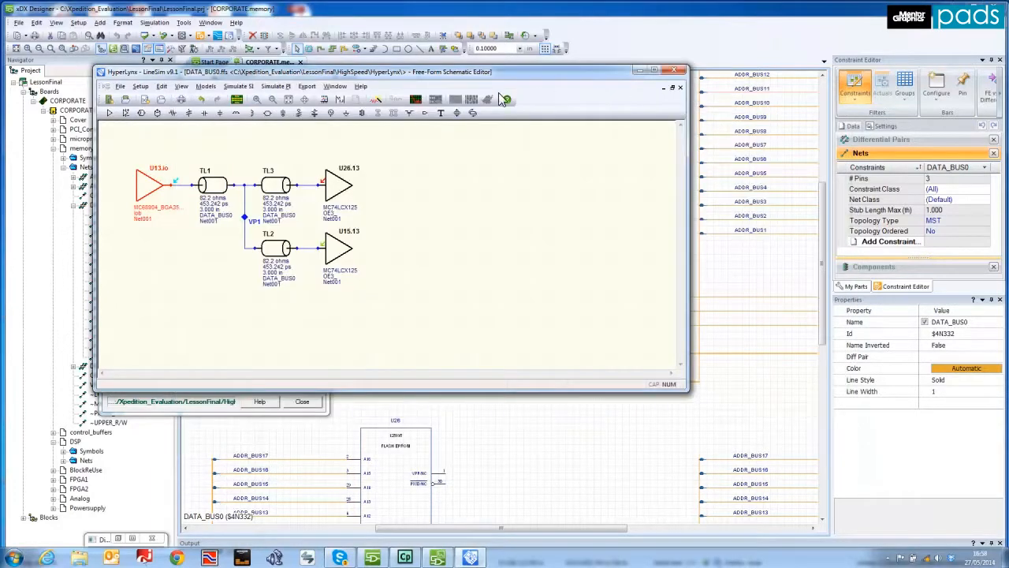
# - Add a parallel AC terminator at receiver U15.13 and apply the Terminator Wizard's suggested values with 5 percent tolerance
pyautogui.click(314, 113)
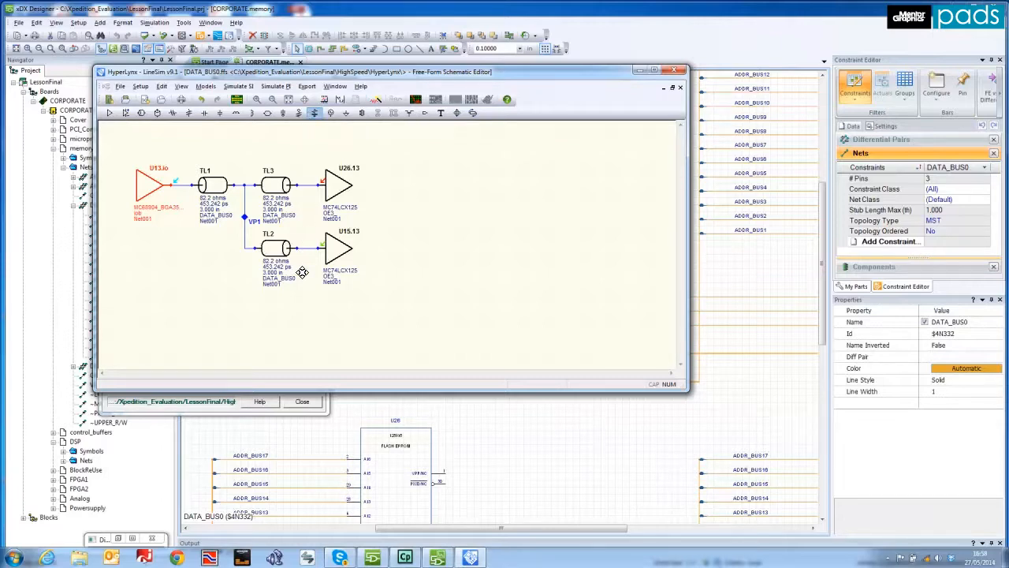
pyautogui.click(302, 272)
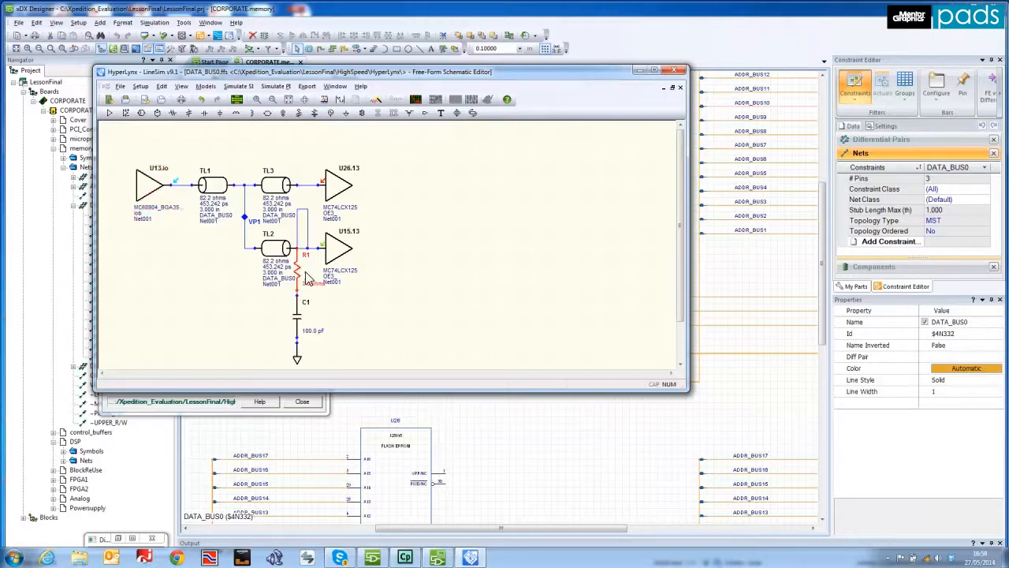
pyautogui.click(376, 100)
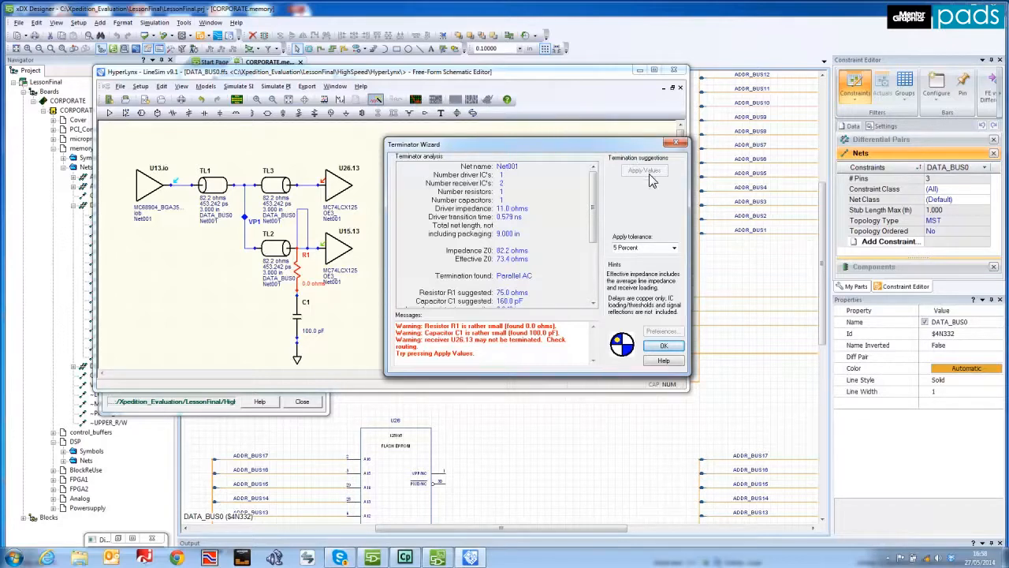
pyautogui.click(673, 248)
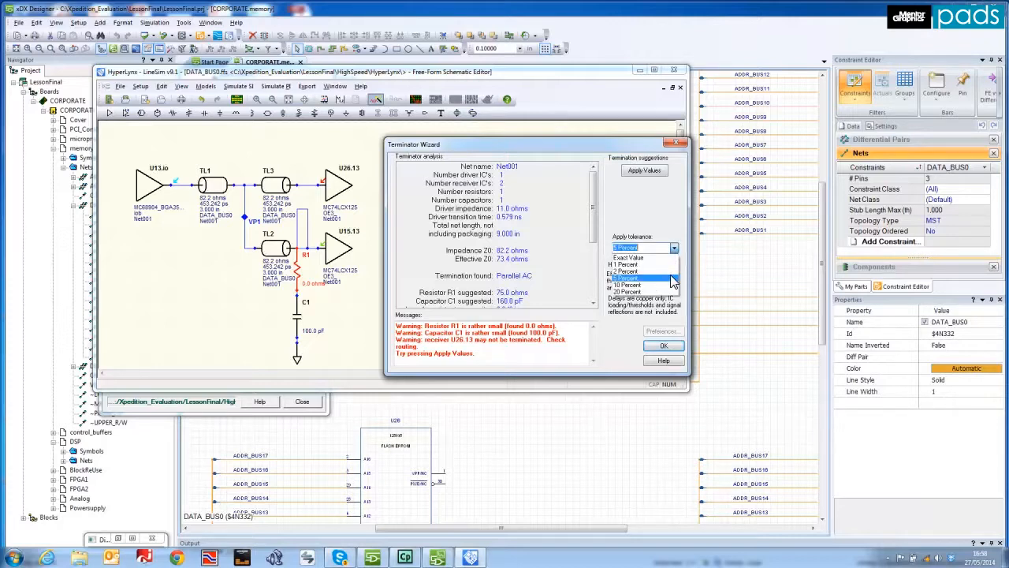
pyautogui.click(672, 279)
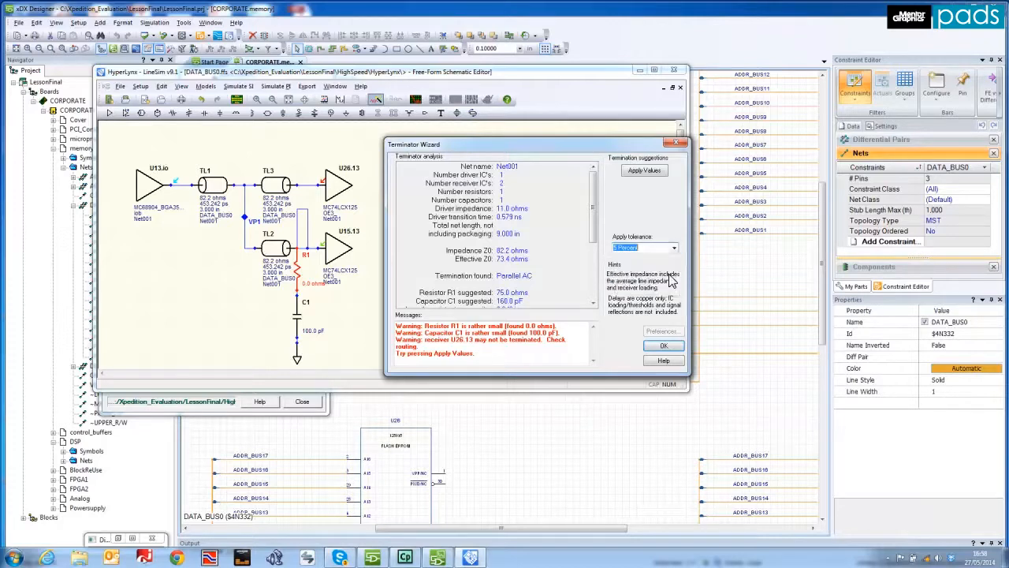
pyautogui.click(646, 171)
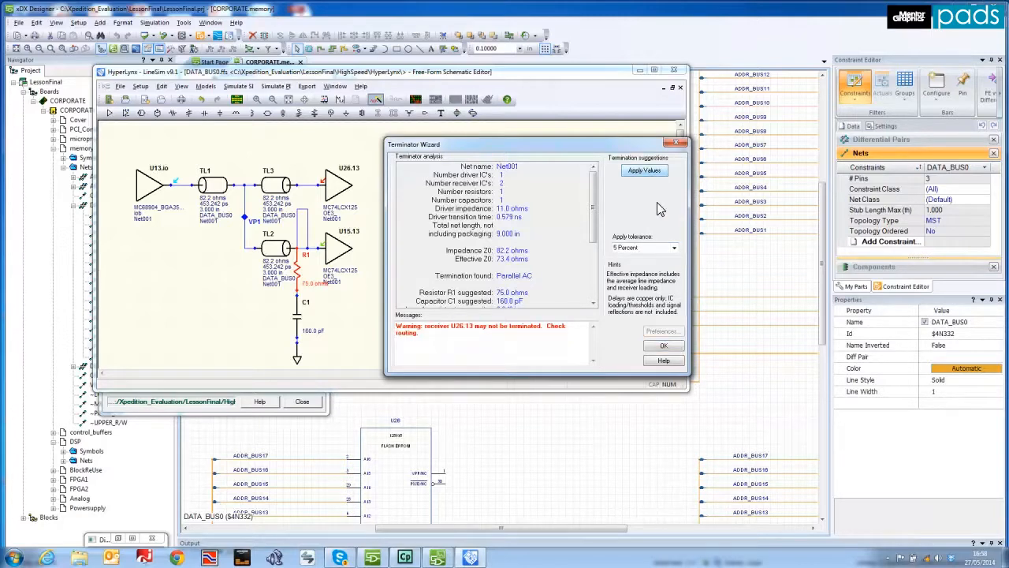
pyautogui.click(664, 348)
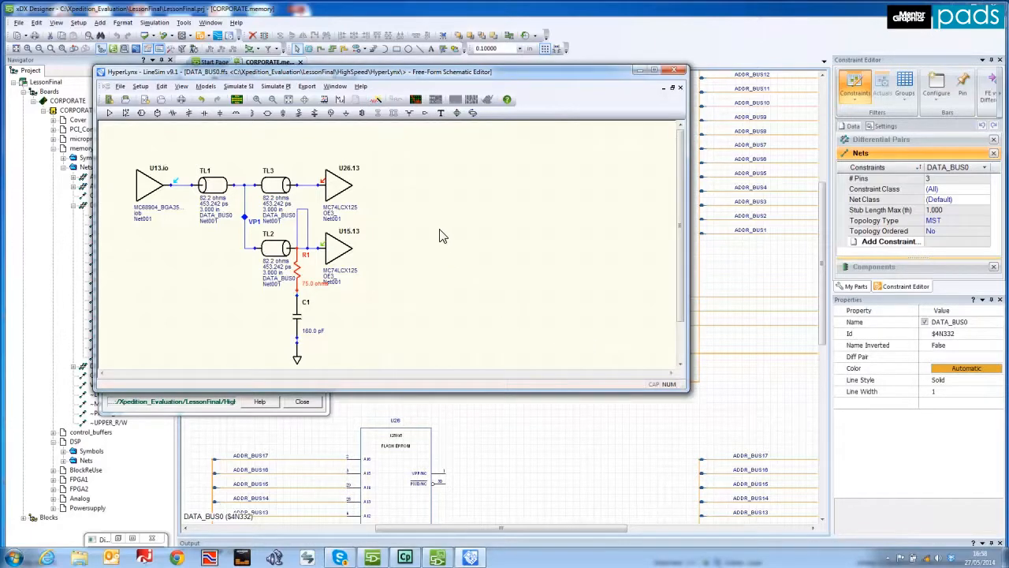
# - Rerun the oscilloscope simulation with previous results hidden and measure the positive overshoot at U15.13
pyautogui.click(416, 99)
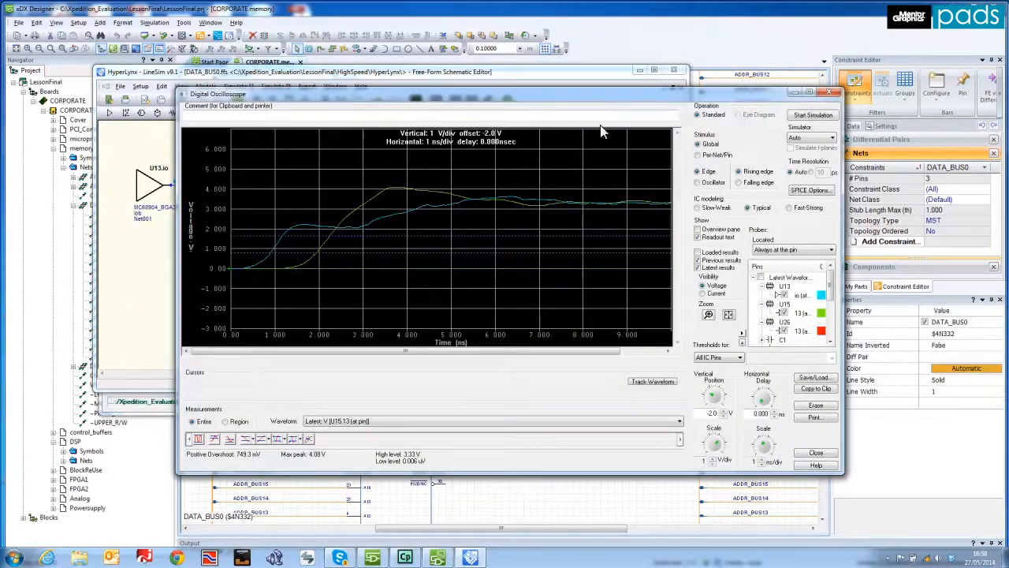
pyautogui.click(699, 260)
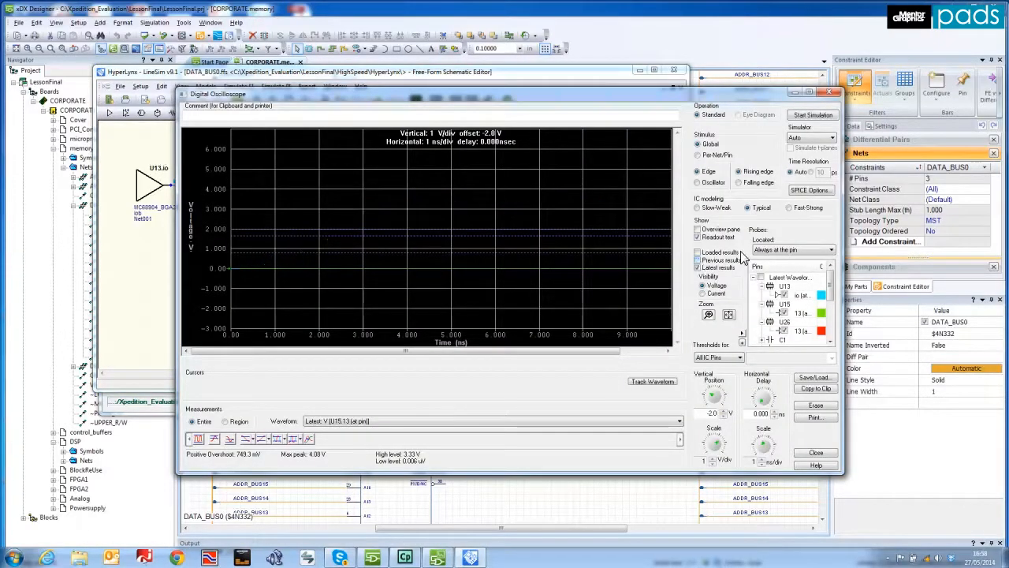
pyautogui.click(810, 116)
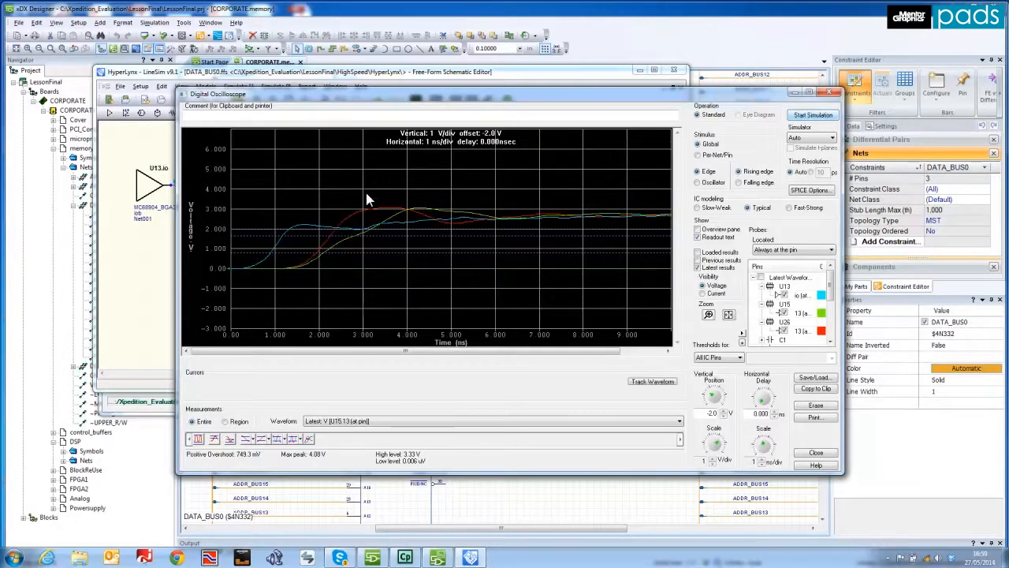
pyautogui.click(198, 439)
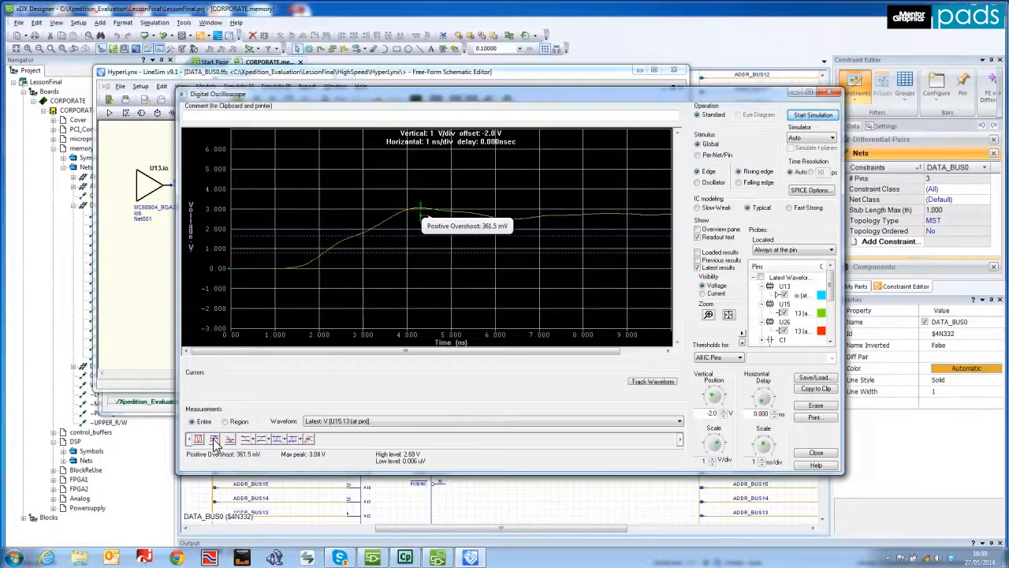
# - Save the simulated waveforms in HyperLynx .LIS format as Data Bus 0 terminated.lis and minimize the oscilloscope
pyautogui.click(815, 378)
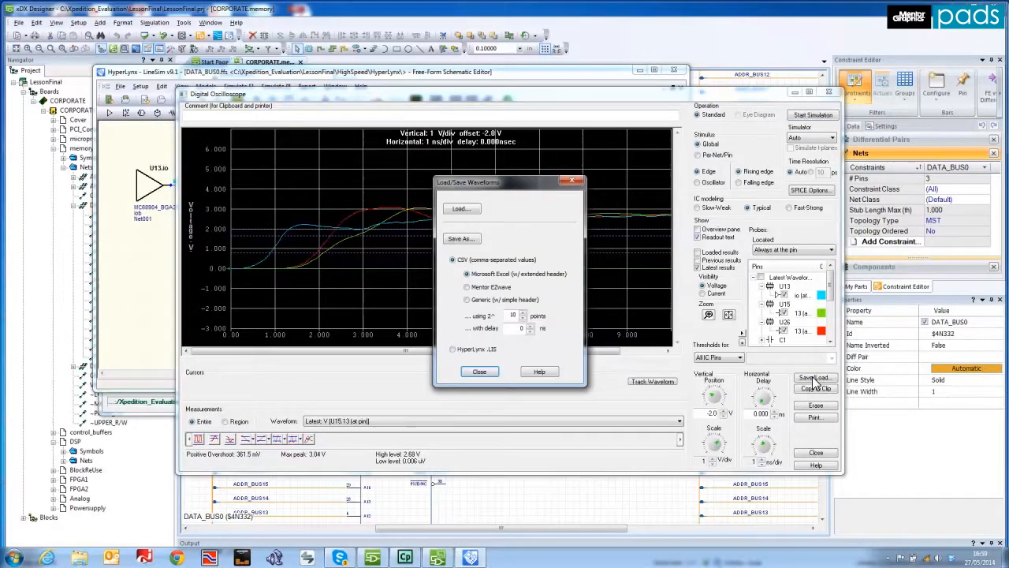
pyautogui.click(454, 351)
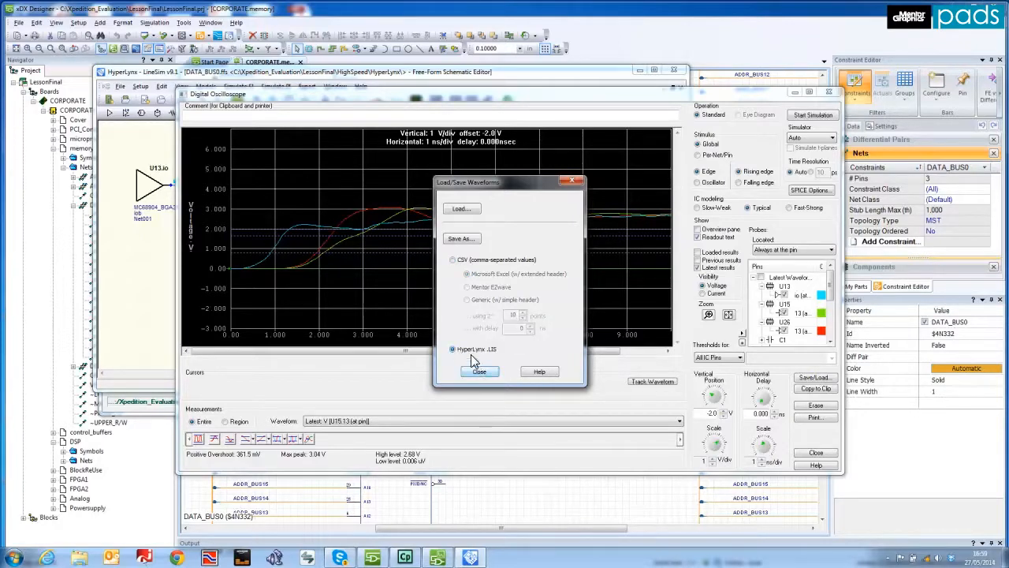
pyautogui.click(461, 238)
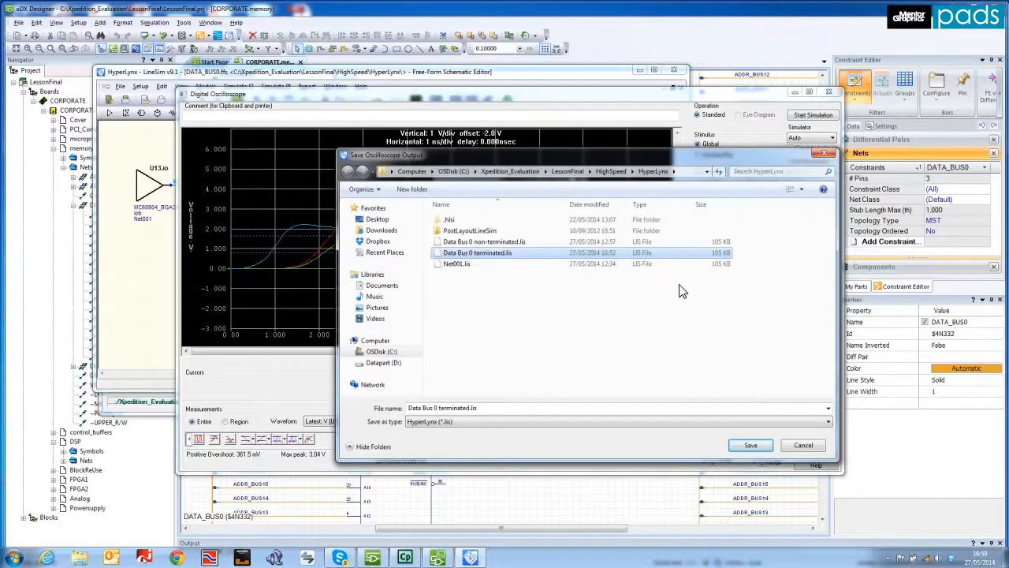
pyautogui.click(753, 445)
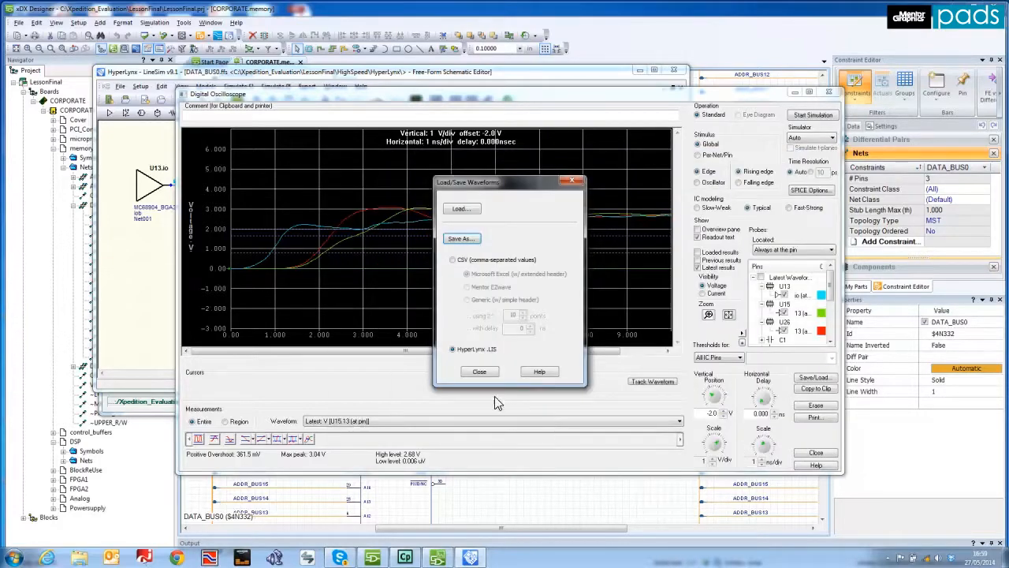
pyautogui.click(480, 371)
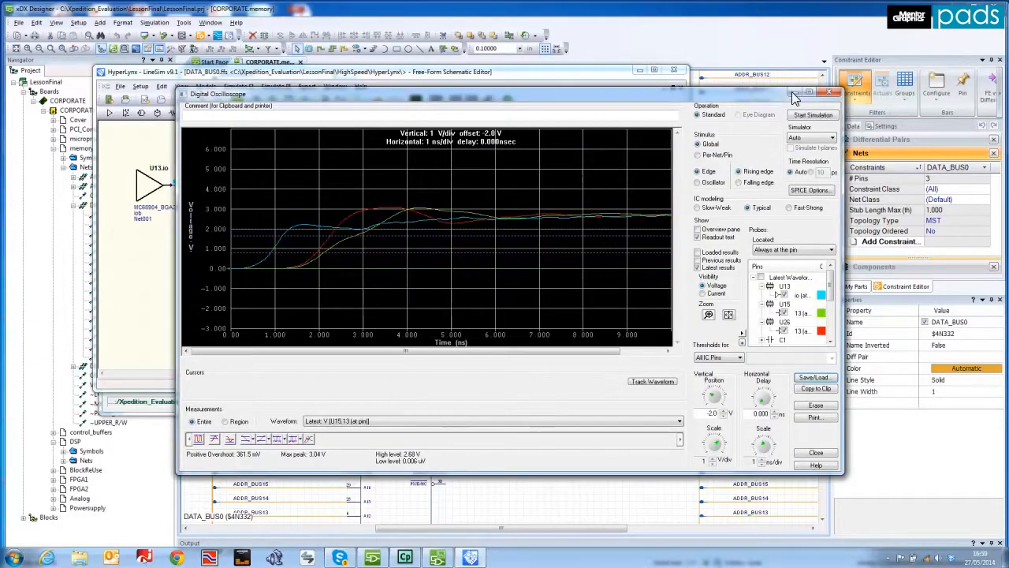
pyautogui.click(794, 95)
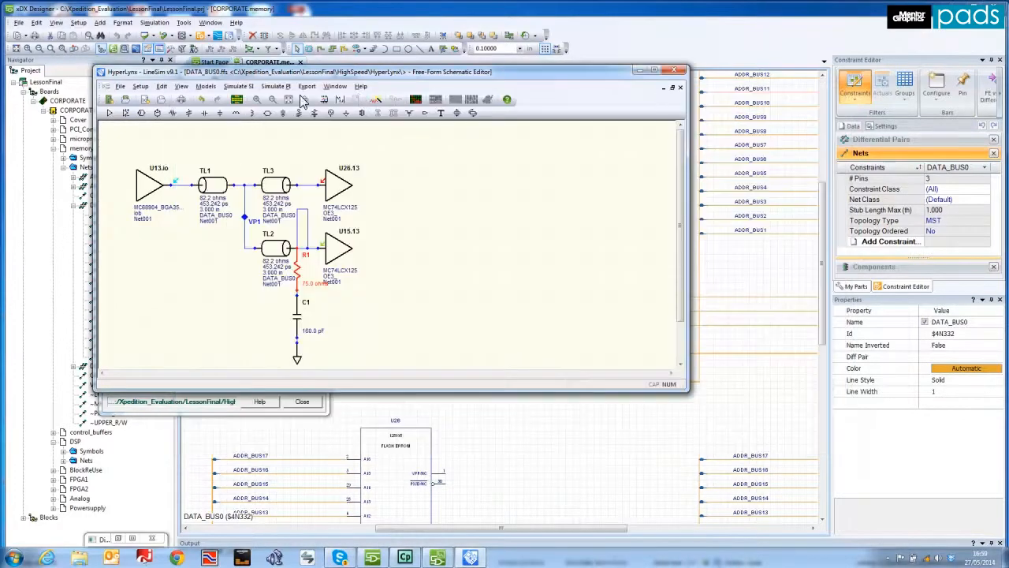
# - Open the Stackup Editor for the board's layers and move its window clear of the schematic
pyautogui.click(237, 99)
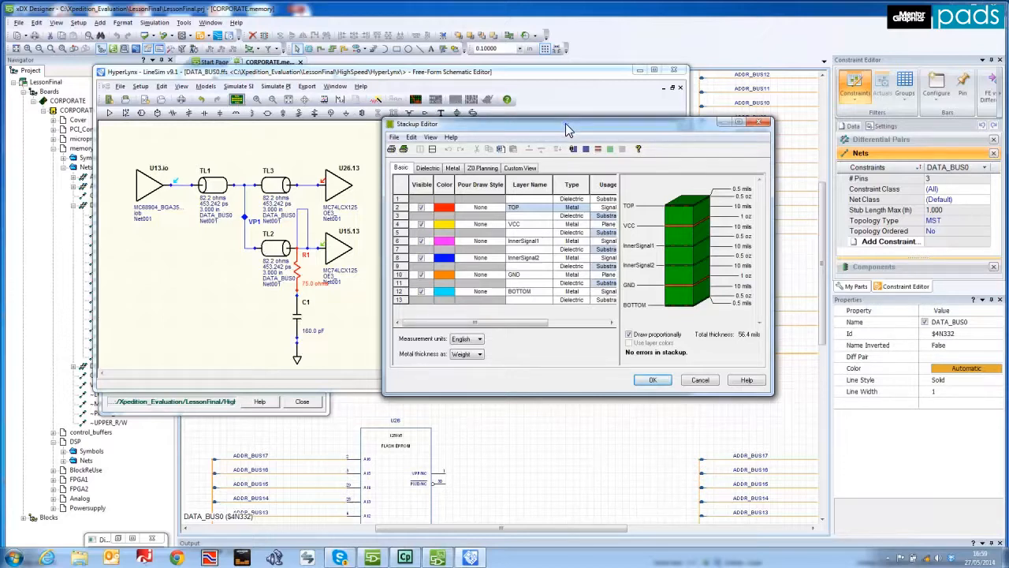
pyautogui.moveTo(565, 123); pyautogui.dragTo(560, 155)
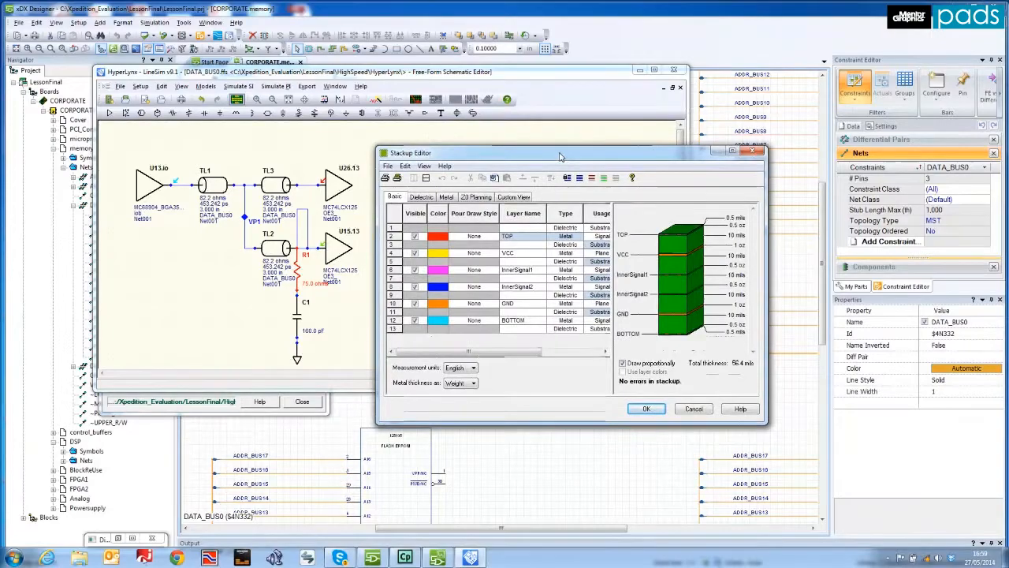